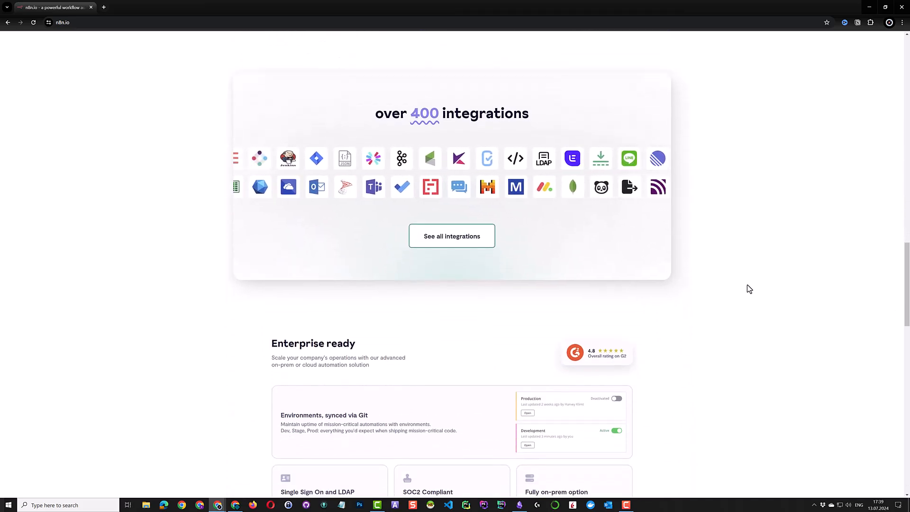
Open the full n8n integrations list and scroll through it and the Docker homepage
click(458, 238)
drag(908, 155, 908, 343)
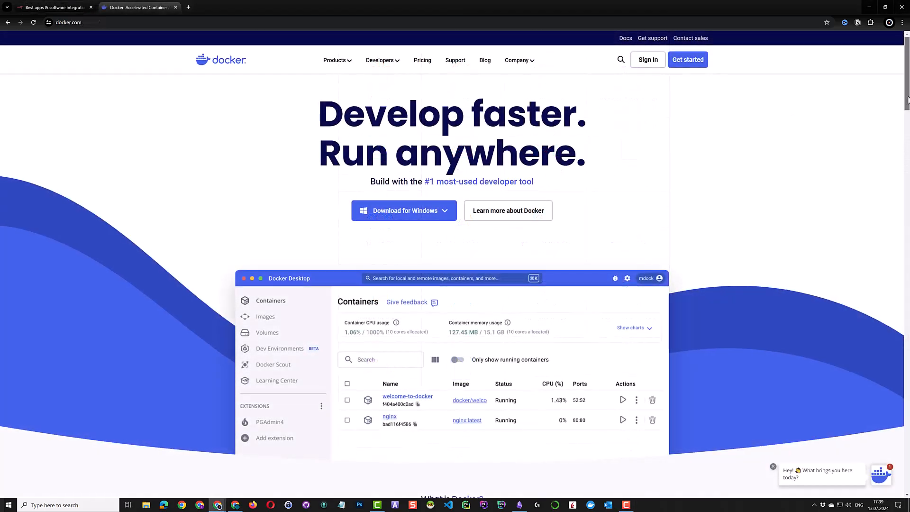
drag(908, 100, 907, 219)
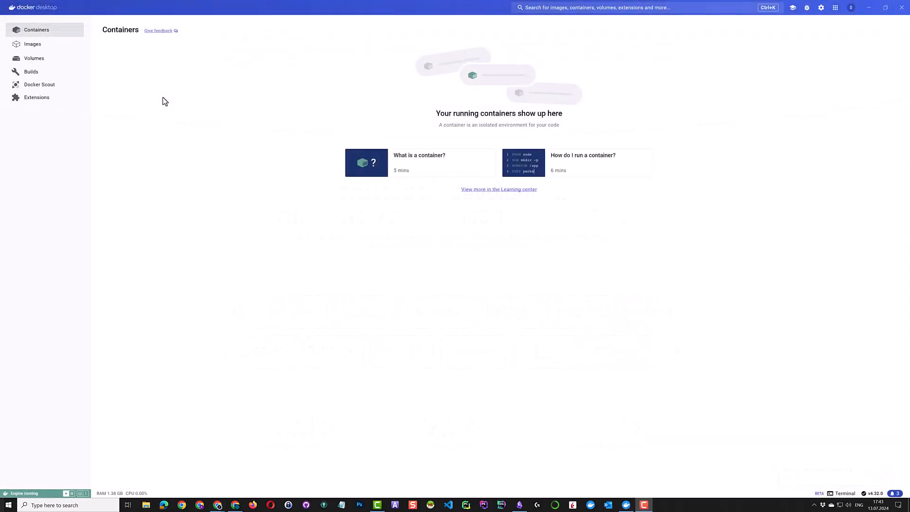
Check that Docker Desktop's Images and Volumes pages are both empty
click(55, 49)
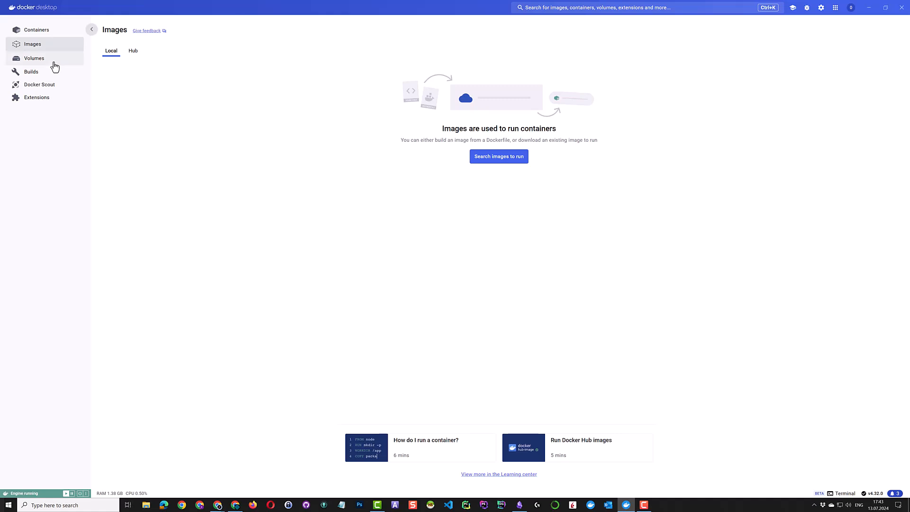
click(54, 63)
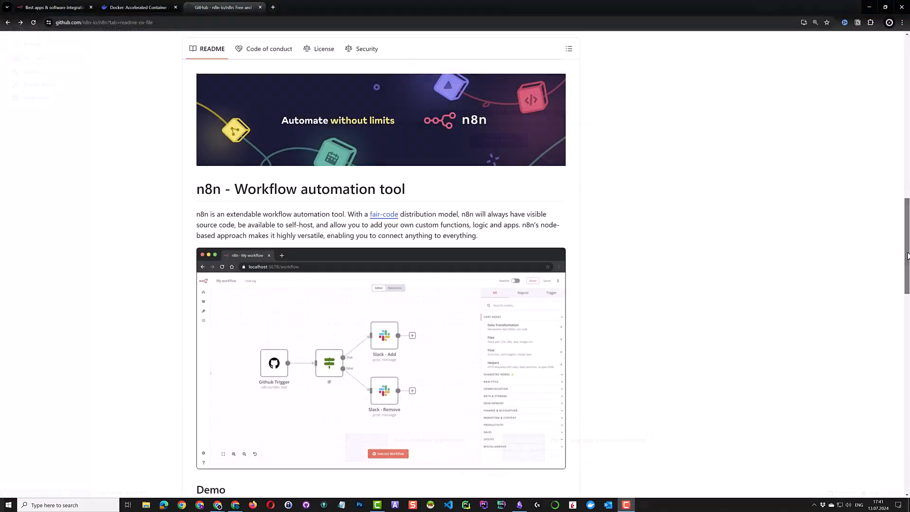
Scroll the n8n README to Usage and follow the link on running n8n in Docker
drag(906, 256, 908, 342)
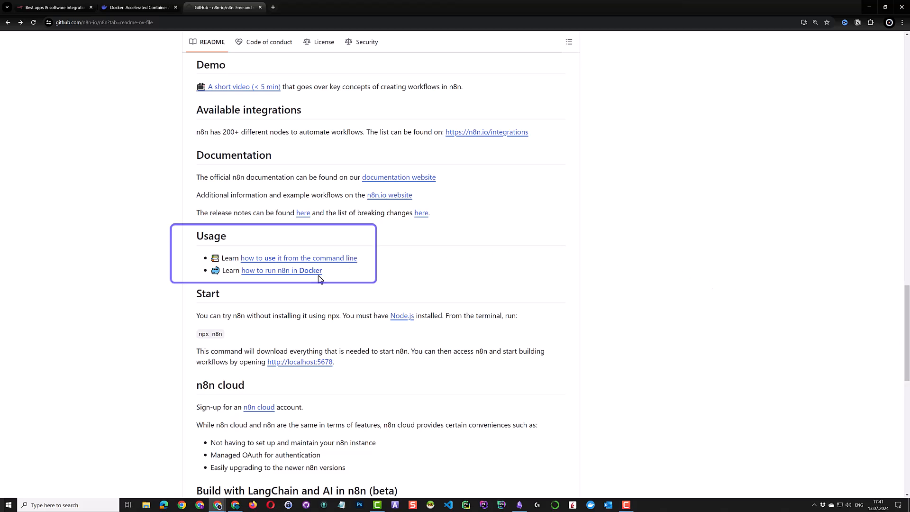
click(288, 273)
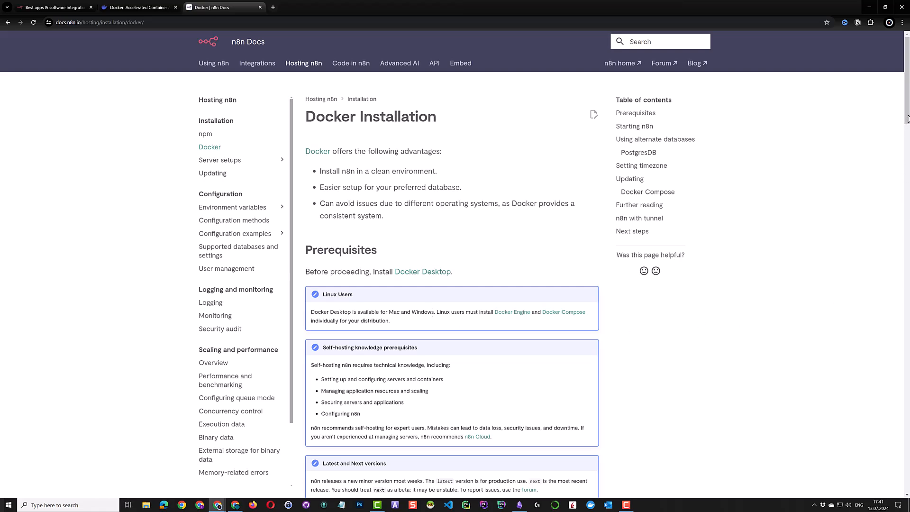
Copy the 'docker volume create n8n_data' command from the Starting n8n section into Command Prompt's reach
drag(908, 116, 908, 207)
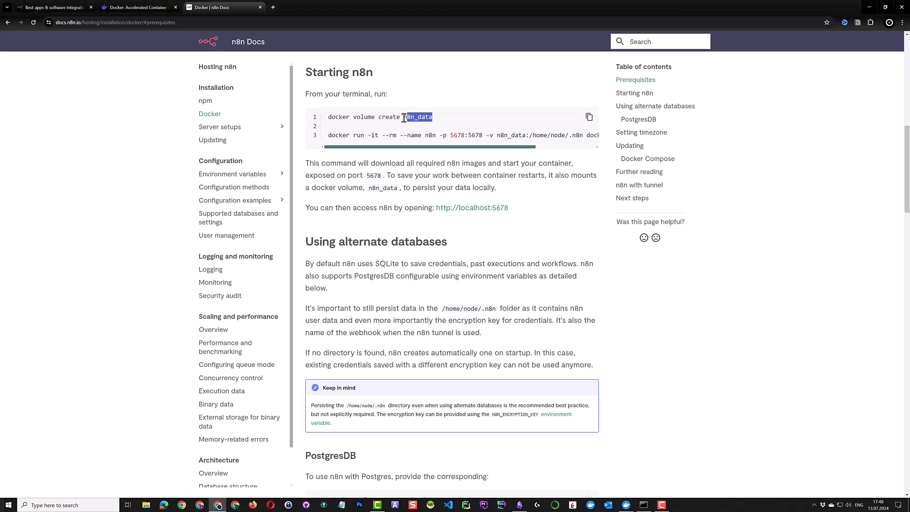
drag(433, 117, 330, 120)
key(ctrl+c)
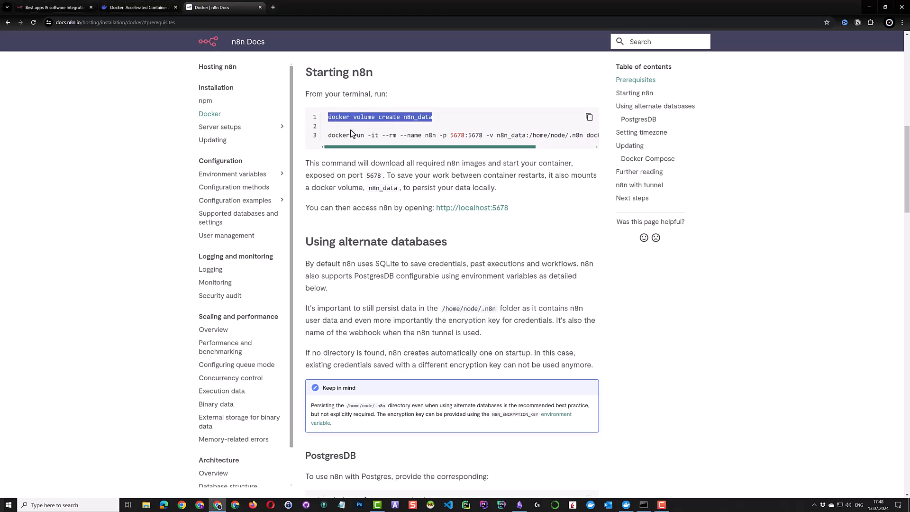
click(643, 505)
Paste and run 'docker volume create n8n_data' in Command Prompt
click(182, 171)
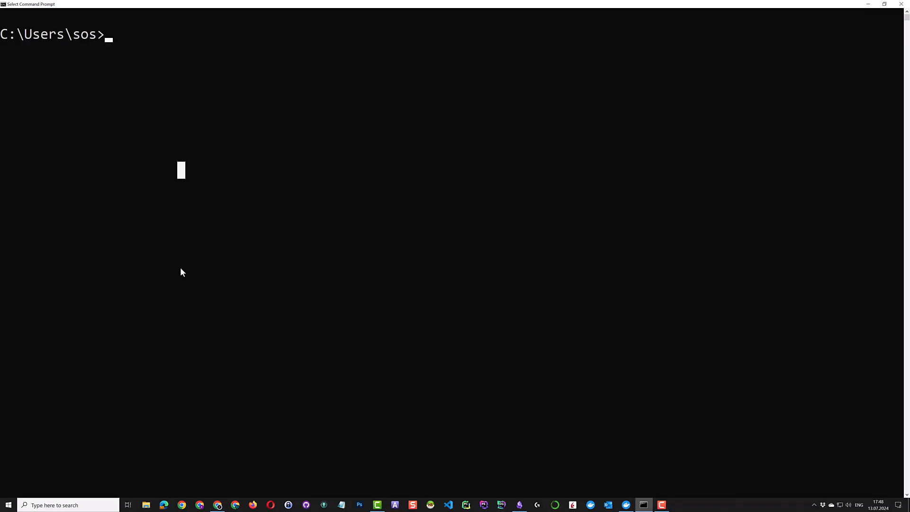
right_click(180, 268)
key(Return)
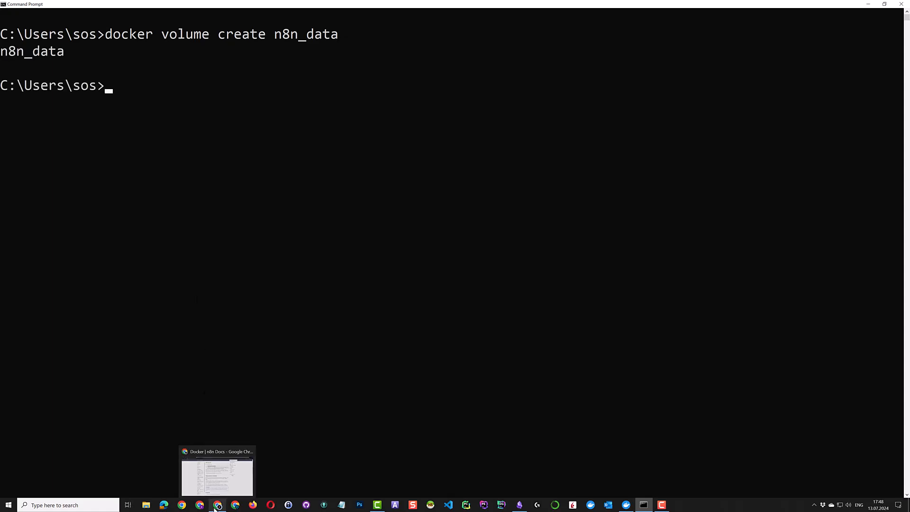
Copy the docs' docker run command for n8n and run it, pulling the n8n image
click(218, 505)
drag(329, 135, 609, 139)
key(ctrl+c)
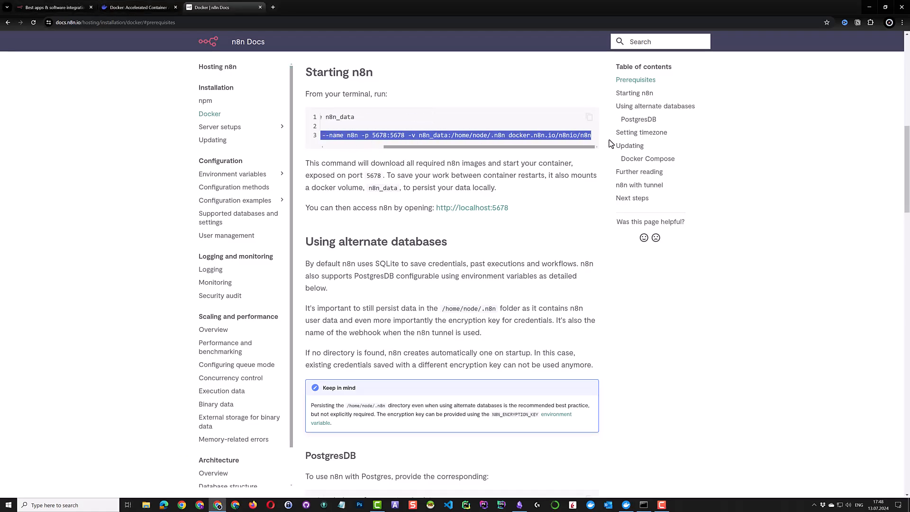
key(alt+Tab)
right_click(207, 313)
key(Return)
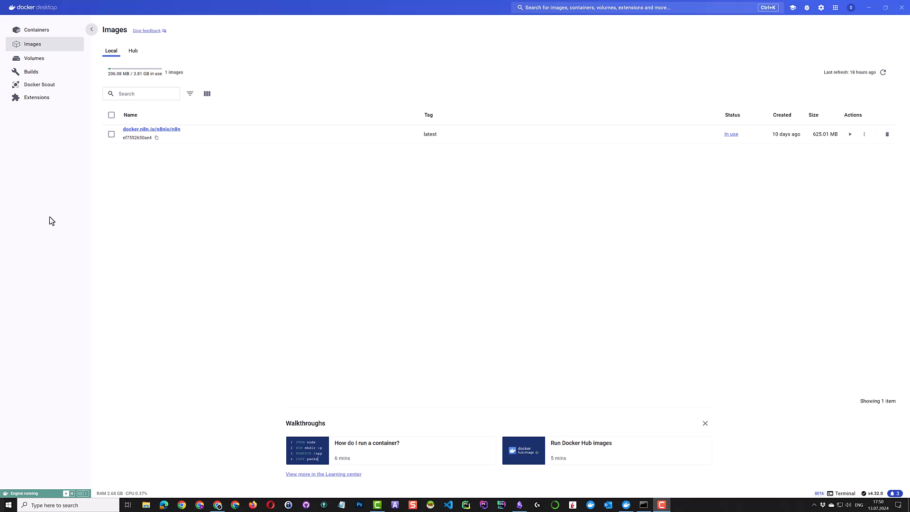
Confirm the n8n_data volume is listed on Docker Desktop's Volumes page
click(34, 59)
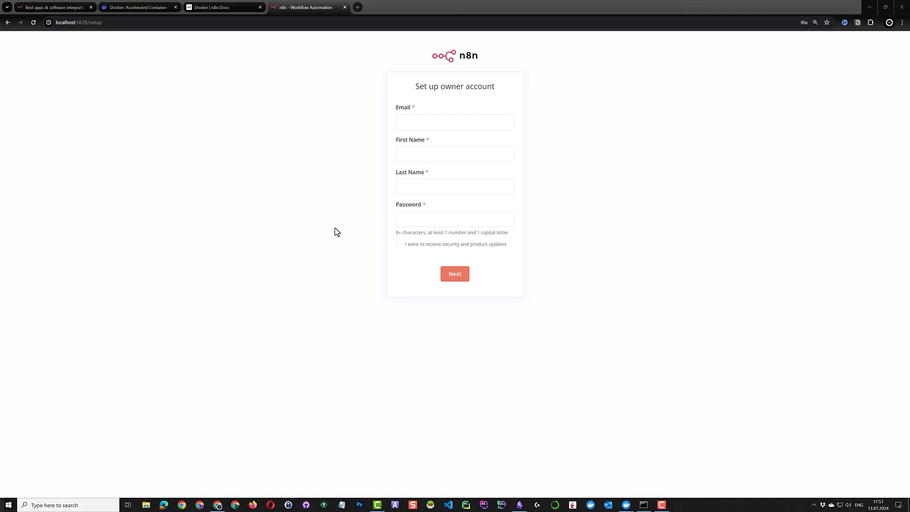
Enter the owner's email, name and password, opt in to updates, and submit
click(288, 158)
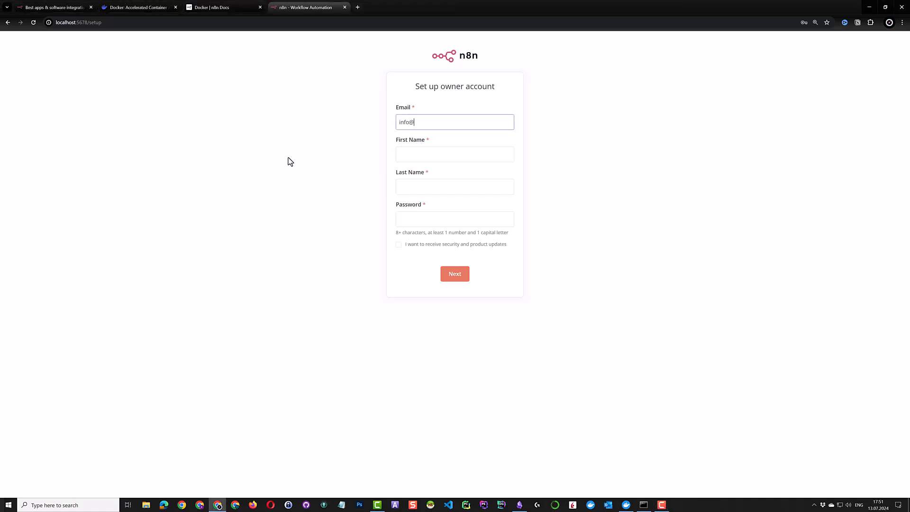
click(474, 150)
text(Business24)
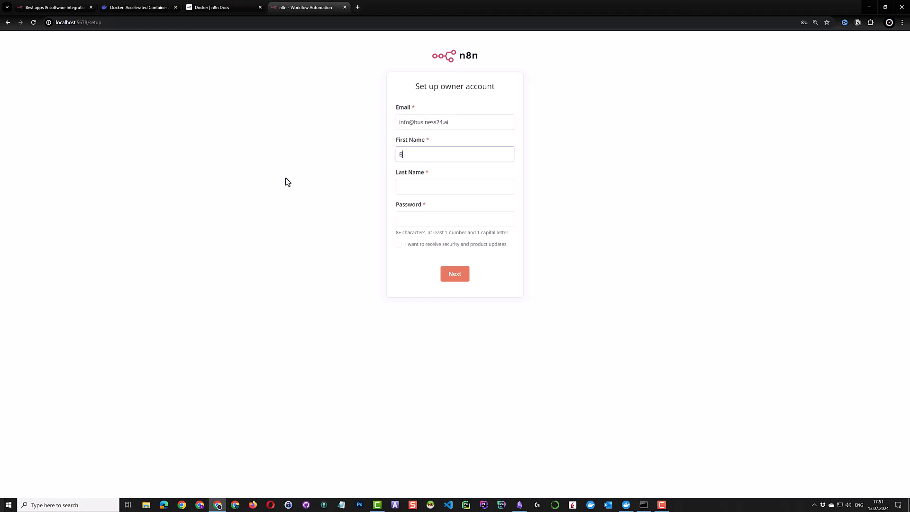
key(Tab)
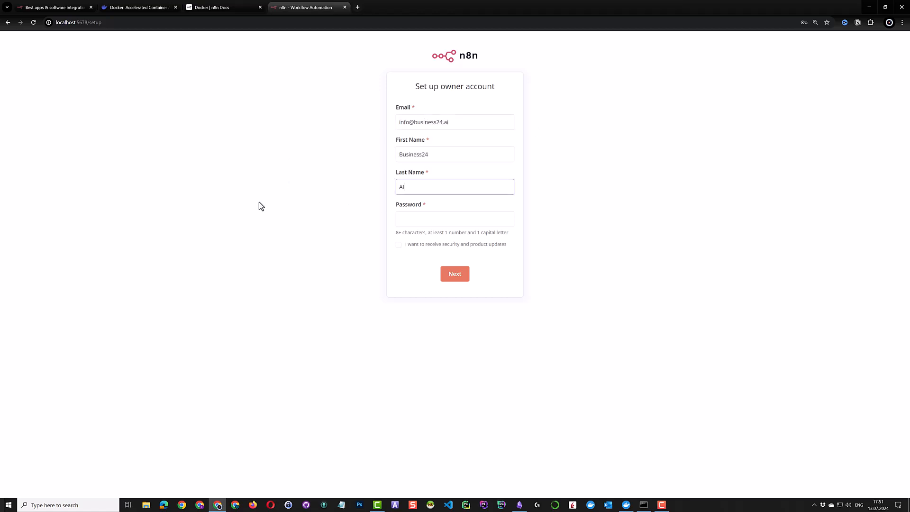
click(424, 223)
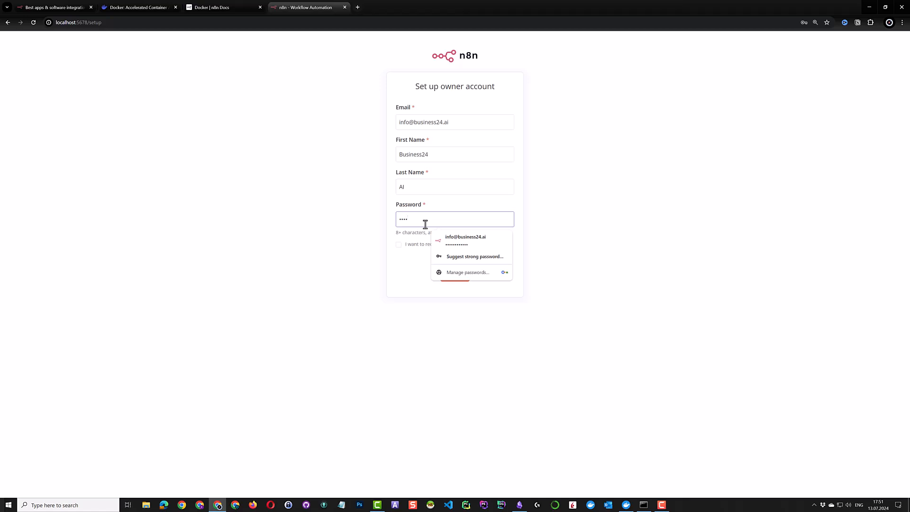
click(398, 245)
click(456, 276)
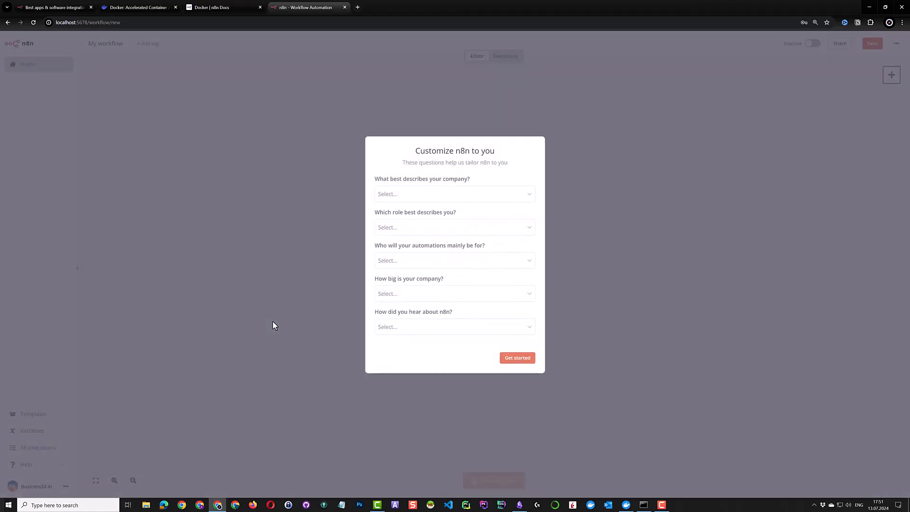
Answer the survey: Software as a service company, Business Owner role, automations for Myself
click(416, 196)
click(419, 217)
click(420, 232)
click(419, 250)
click(420, 262)
click(419, 287)
Choose Less than 20 people and YouTube, get started, then close Chrome
click(418, 297)
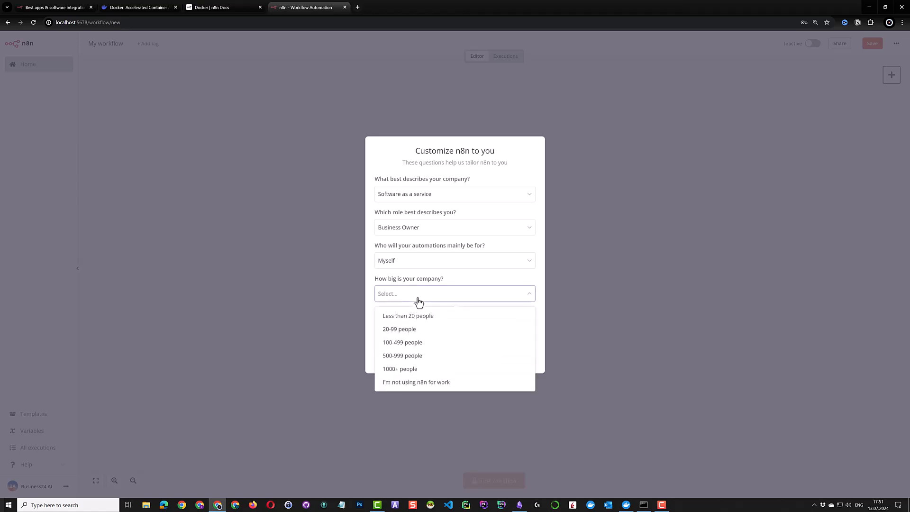
click(414, 316)
click(417, 331)
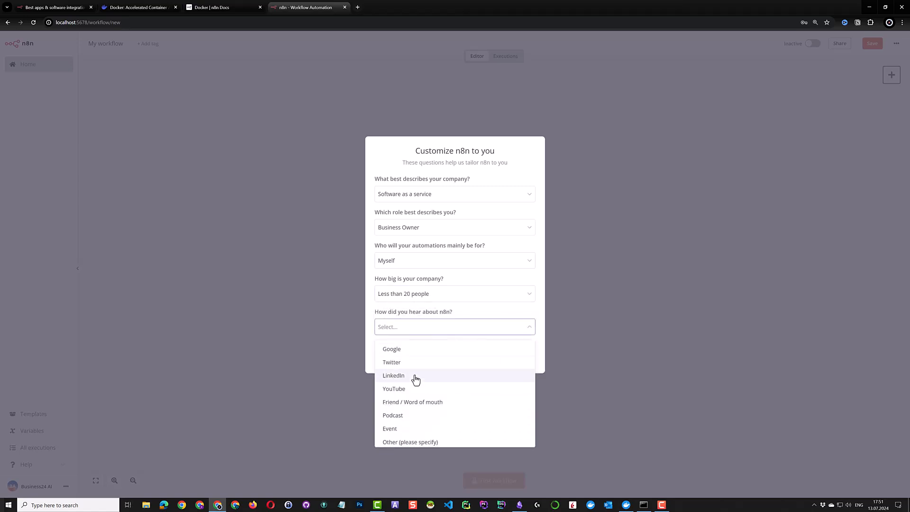
click(416, 389)
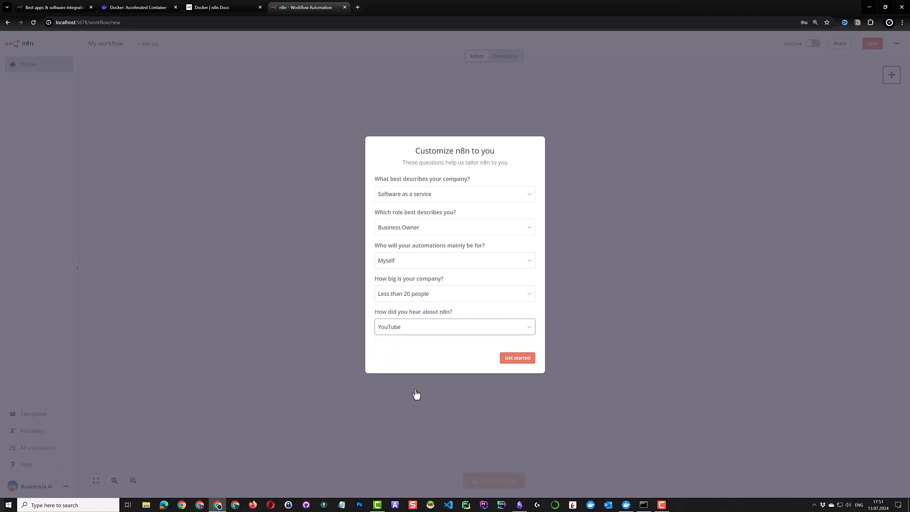
click(515, 359)
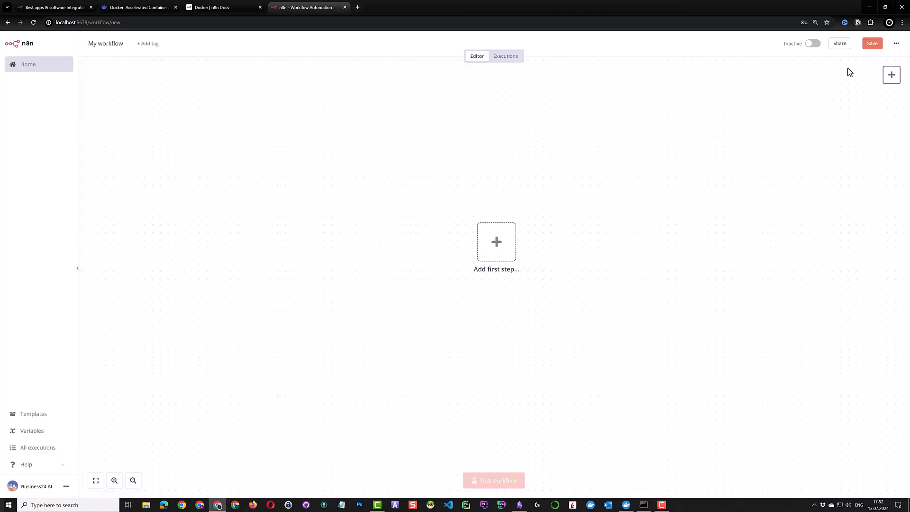
click(900, 7)
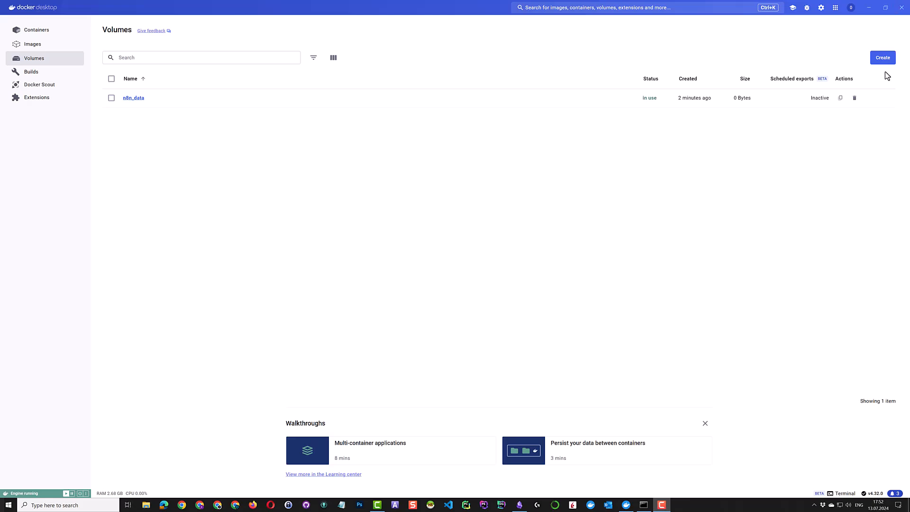
Stop n8n by closing its Command Prompt, then pull the latest n8n image
click(643, 505)
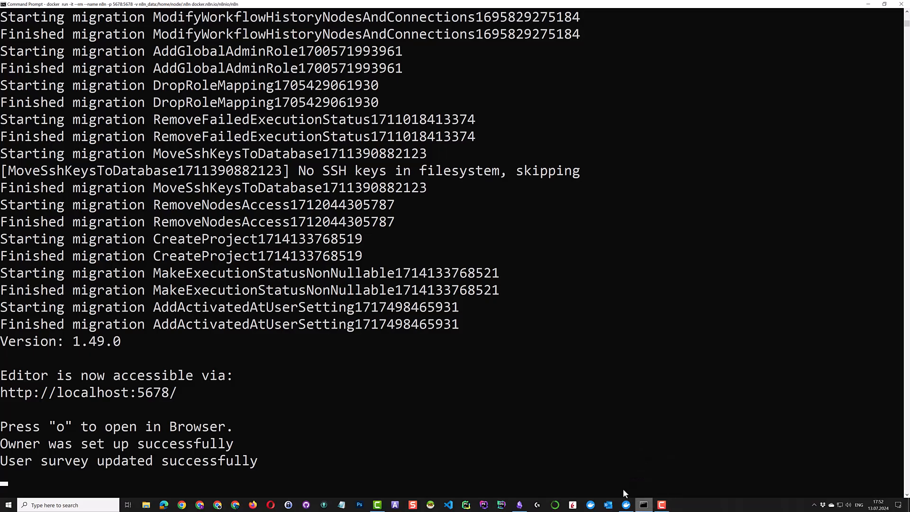
click(902, 4)
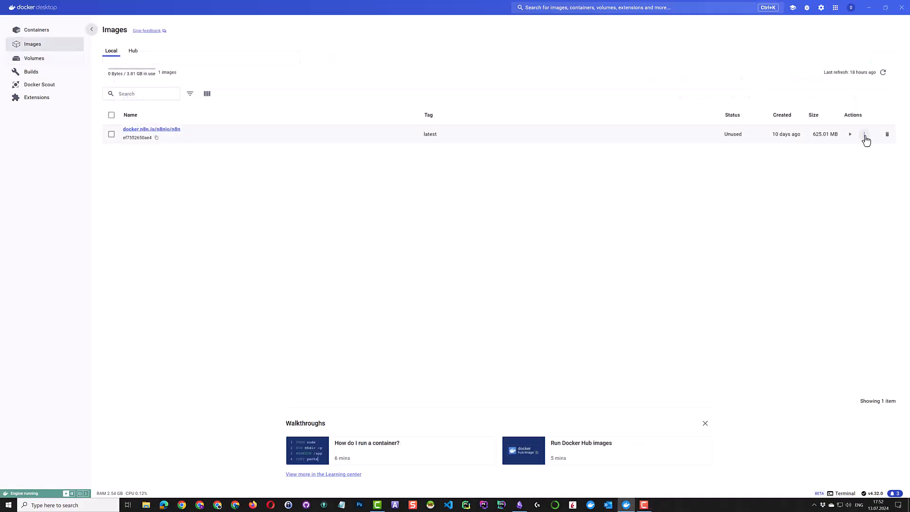
click(865, 137)
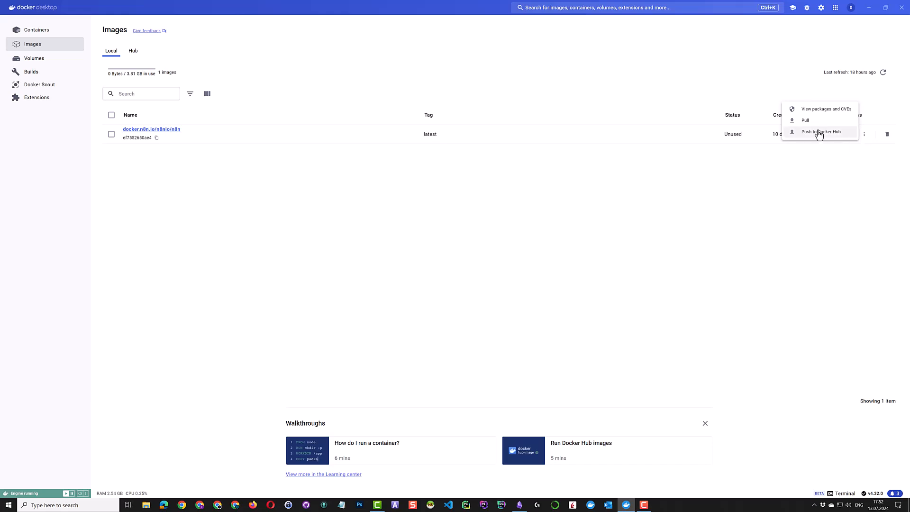
click(804, 121)
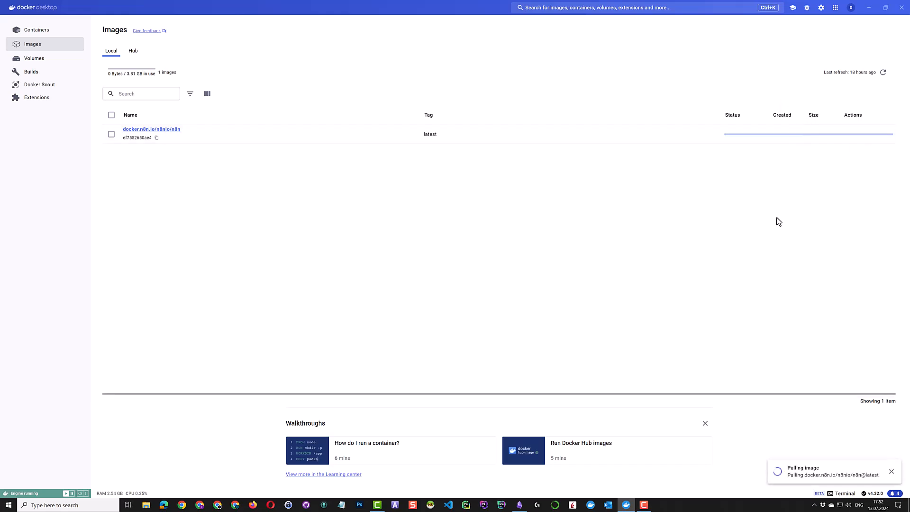
View the n8n image's packages and CVEs, then rerun the n8n docker run command
click(863, 137)
click(814, 110)
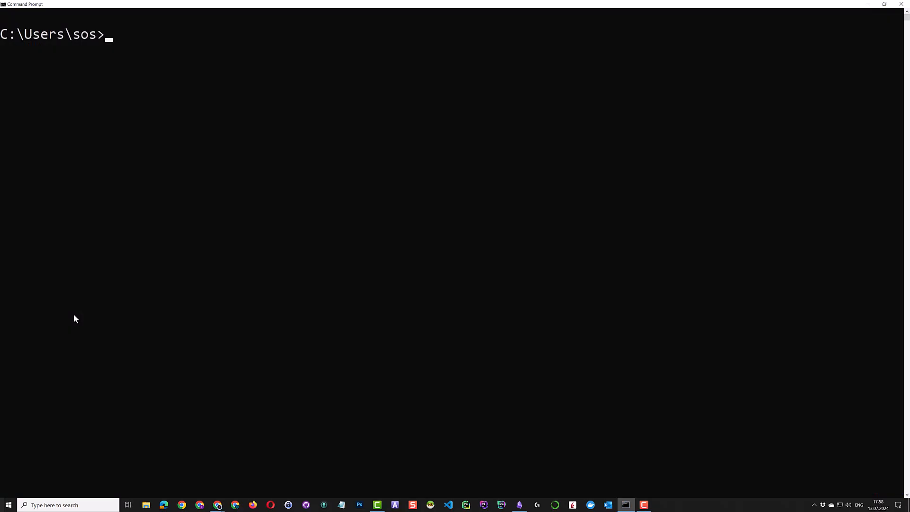
key(ctrl+v)
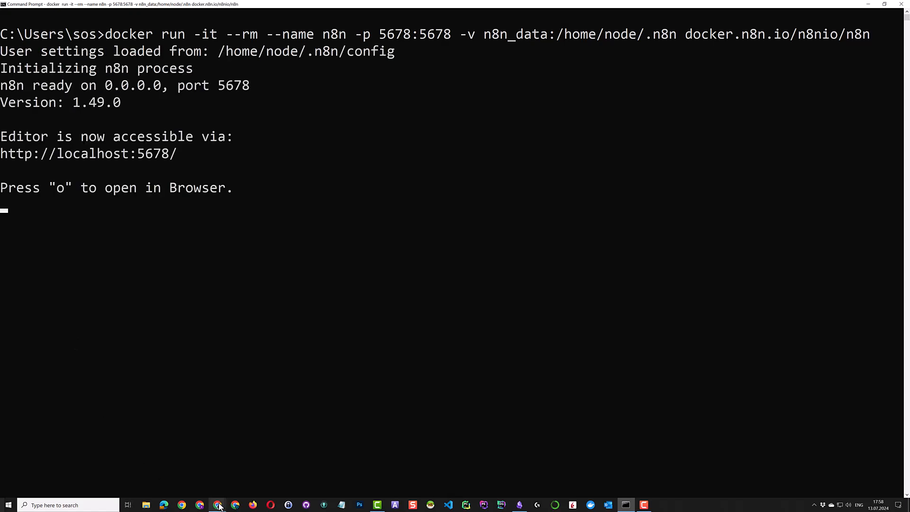
Open the restarted n8n, sign back in, then close Chrome and Command Prompt to stop it
key(o)
click(455, 187)
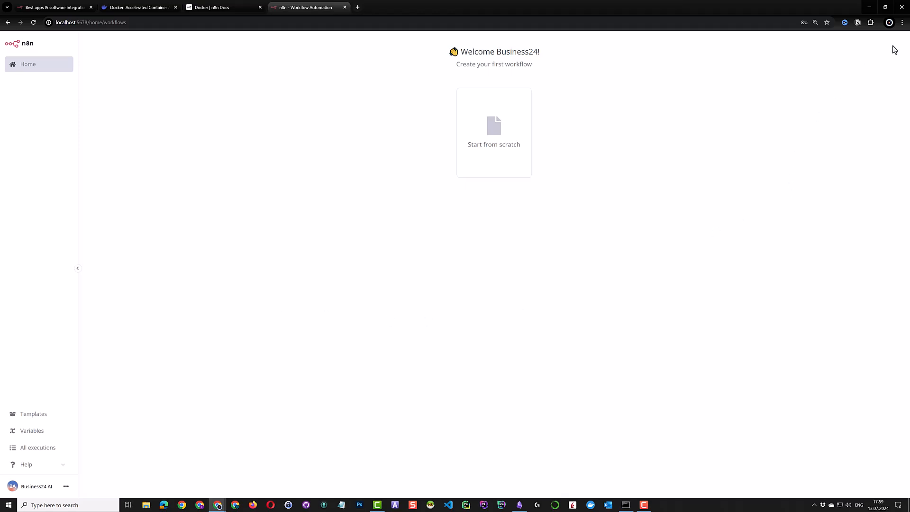
click(901, 7)
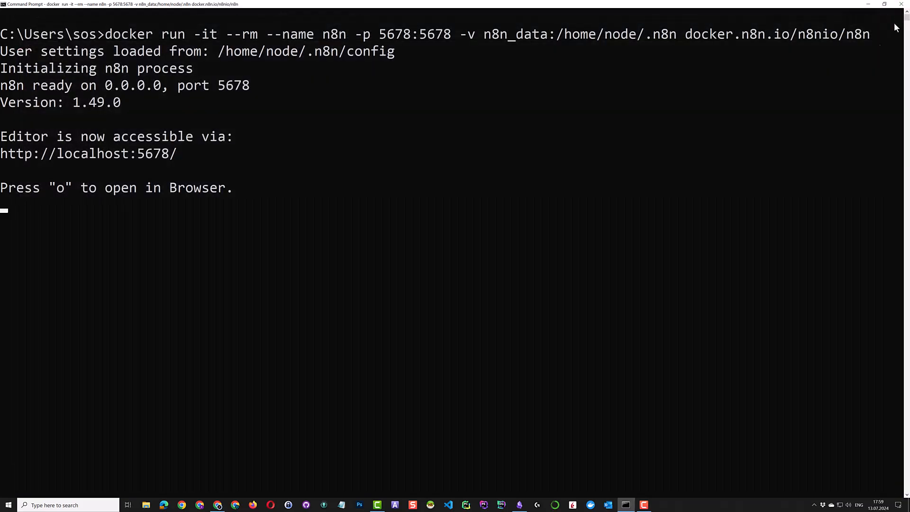
click(901, 7)
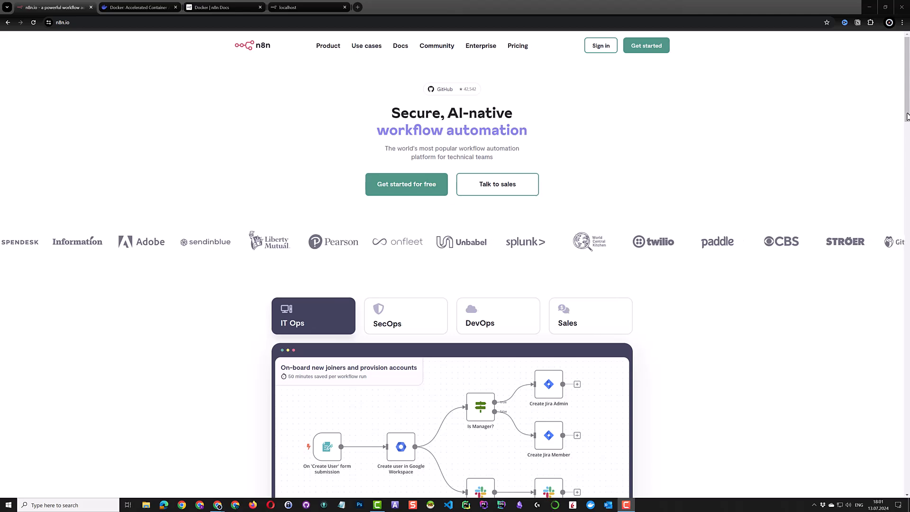
Scroll down the n8n.io homepage, then move on to the Skool AI Agents community page
drag(906, 116, 907, 324)
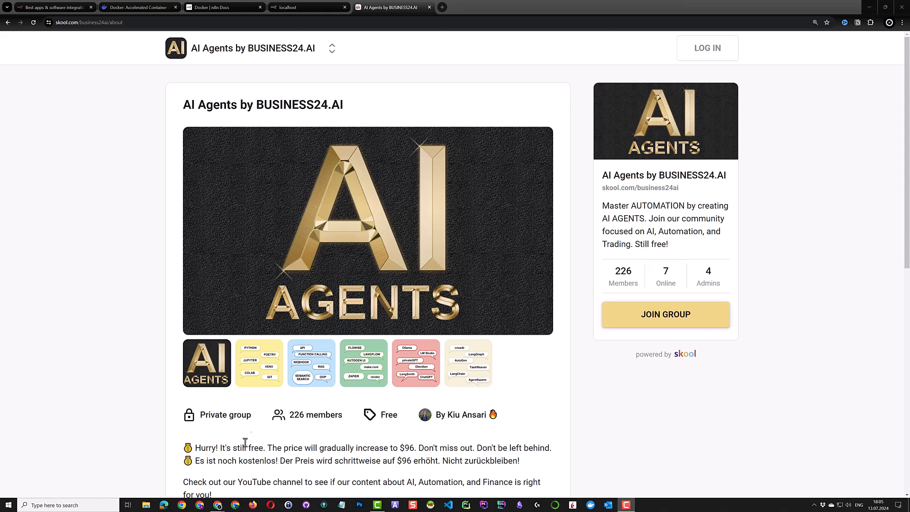
Step through the gallery slides: Python, API and function calling, Flowise/Langflow, Ollama/LM Studio, crewAI/LangGraph
click(272, 383)
click(316, 379)
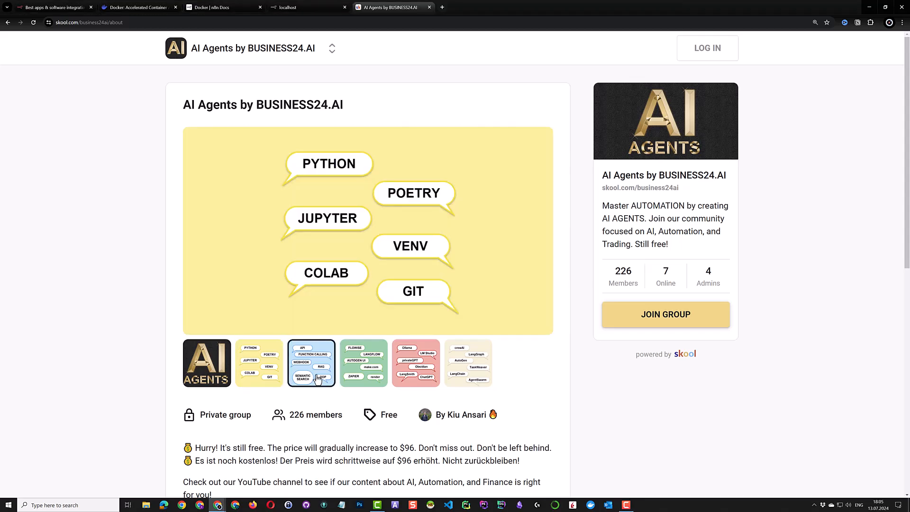
click(360, 377)
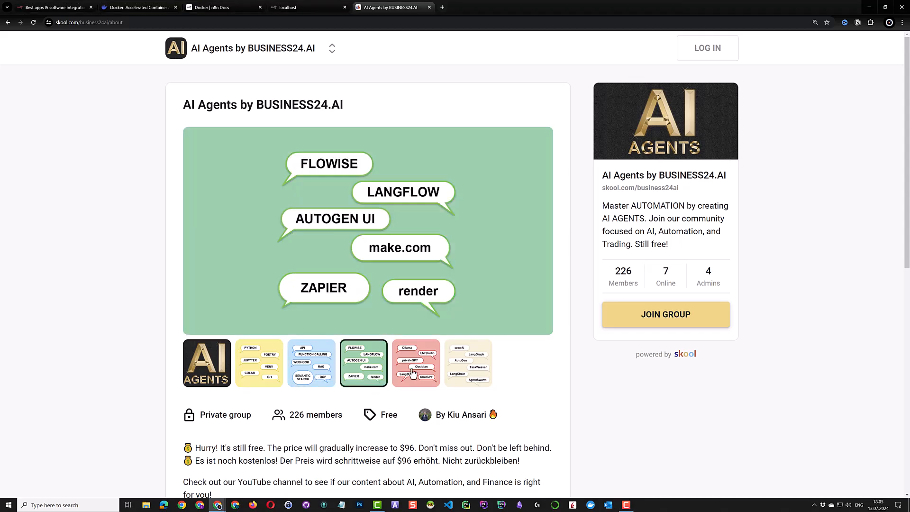
click(412, 373)
click(470, 366)
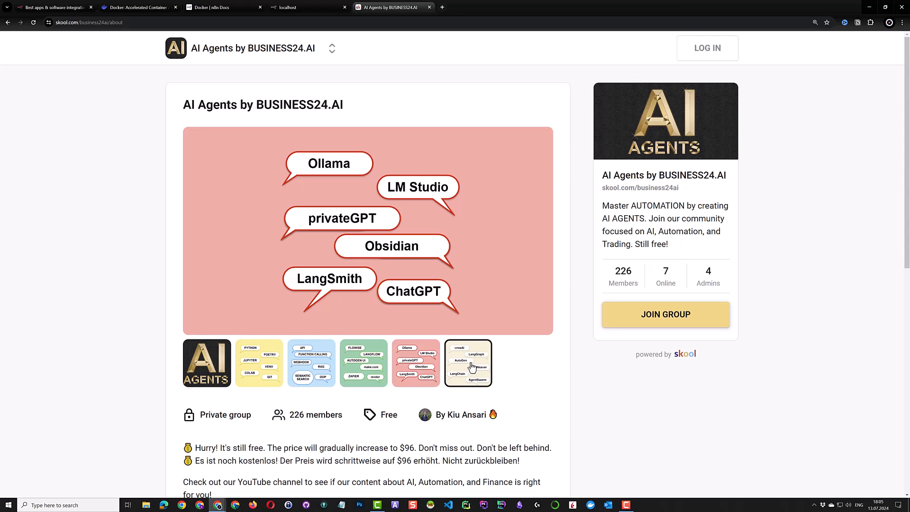